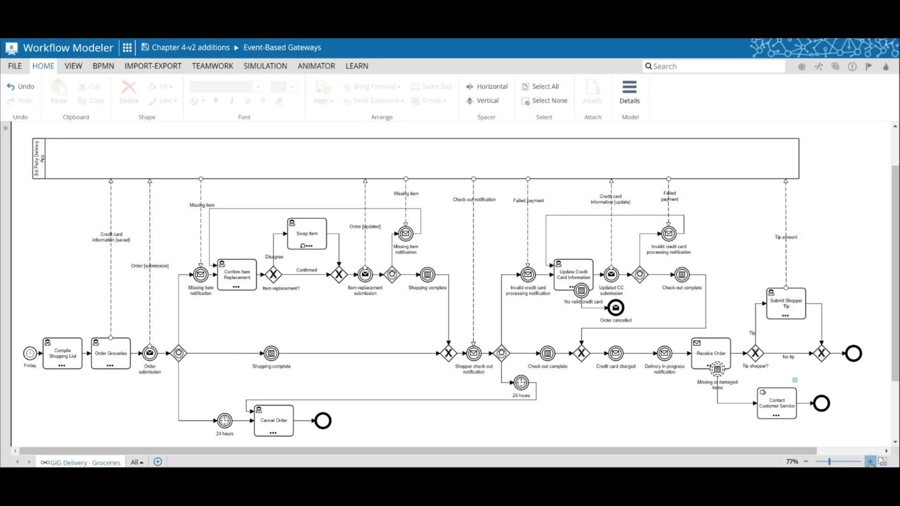
# Zoom the GIG Delivery - Groceries diagram to 113% around the Friday start event and open the ANIMATOR tab
pyautogui.click(869, 461)
pyautogui.click(869, 461)
pyautogui.click(870, 461)
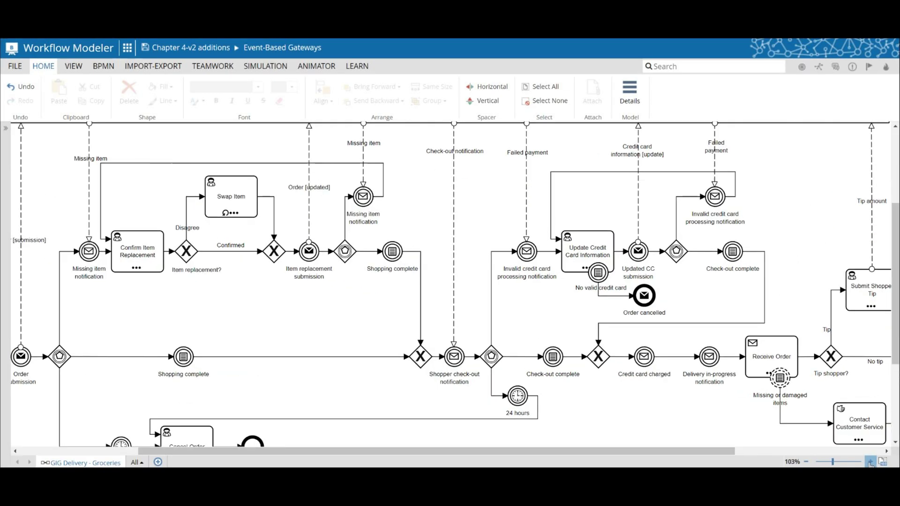
pyautogui.click(870, 462)
pyautogui.moveTo(477, 454); pyautogui.dragTo(327, 454)
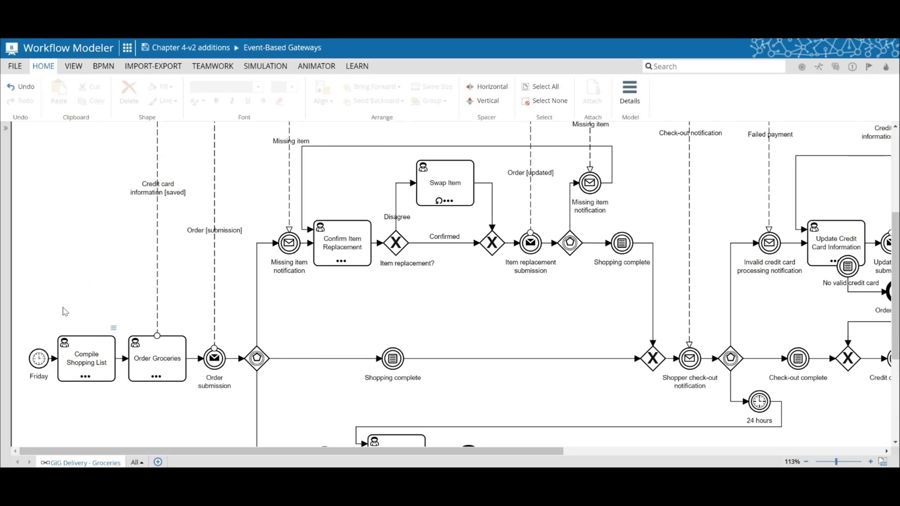
pyautogui.scroll(2, 63, 307)
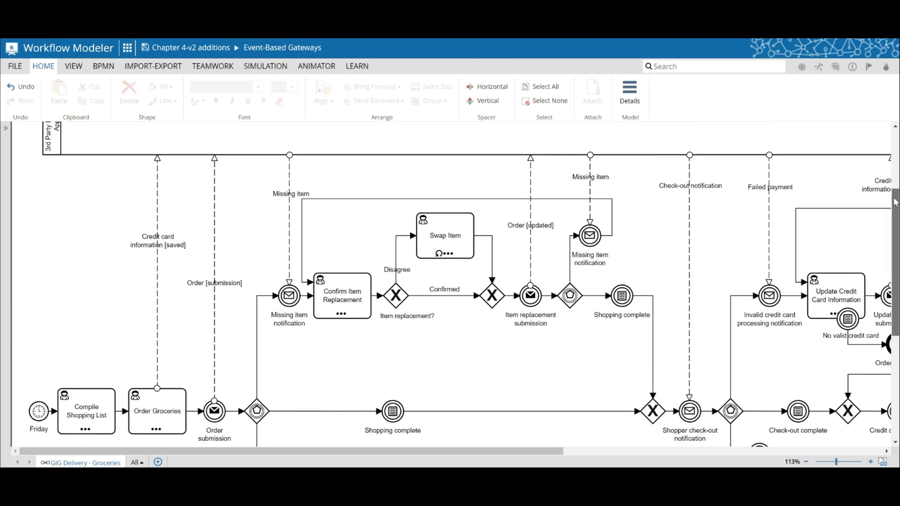
pyautogui.moveTo(895, 201); pyautogui.dragTo(895, 204)
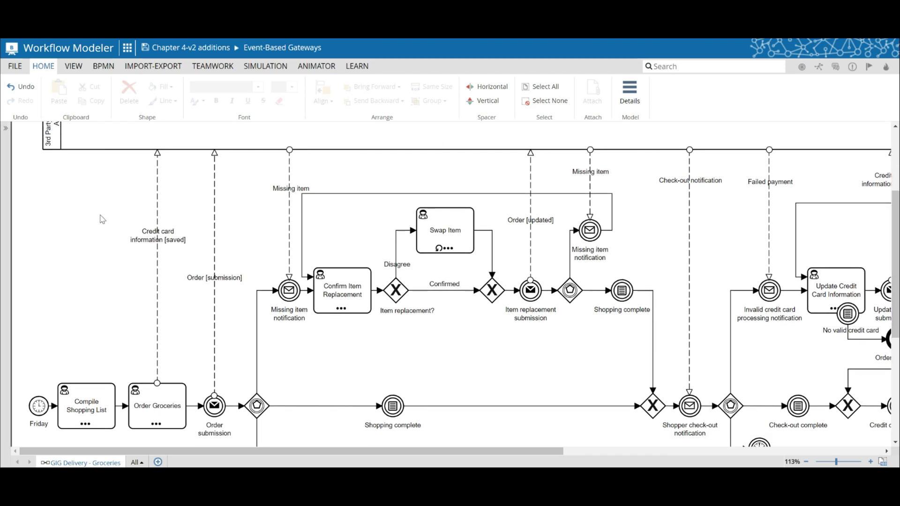
pyautogui.click(316, 66)
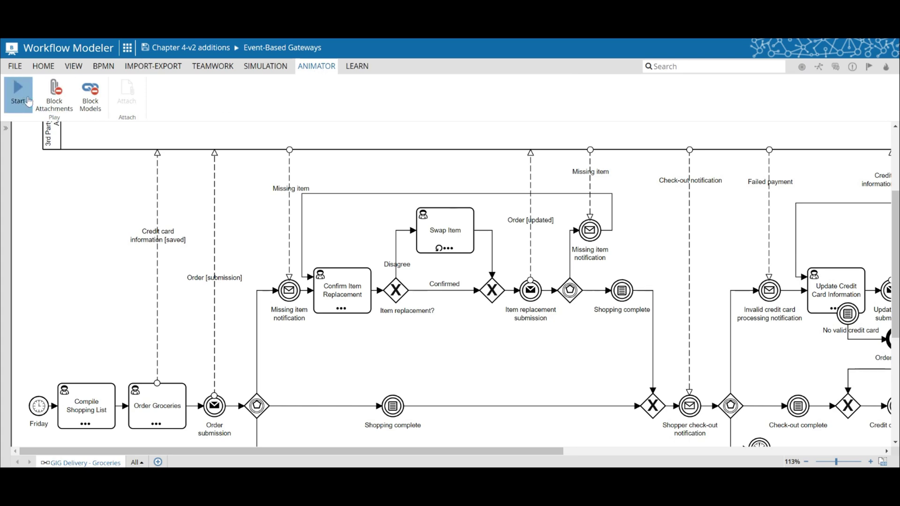
# Start the animation, fire the Friday start event and complete Compile Shopping List
pyautogui.click(22, 94)
pyautogui.moveTo(897, 187); pyautogui.dragTo(898, 163)
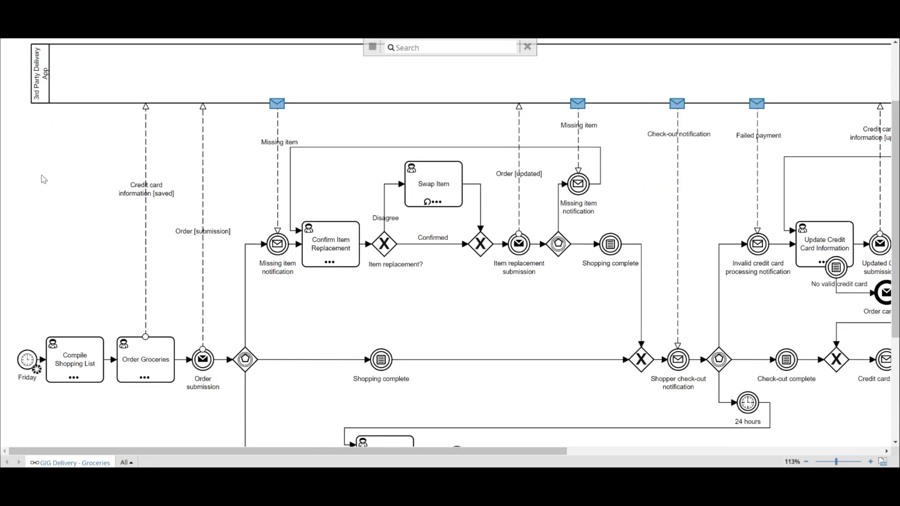
pyautogui.click(34, 367)
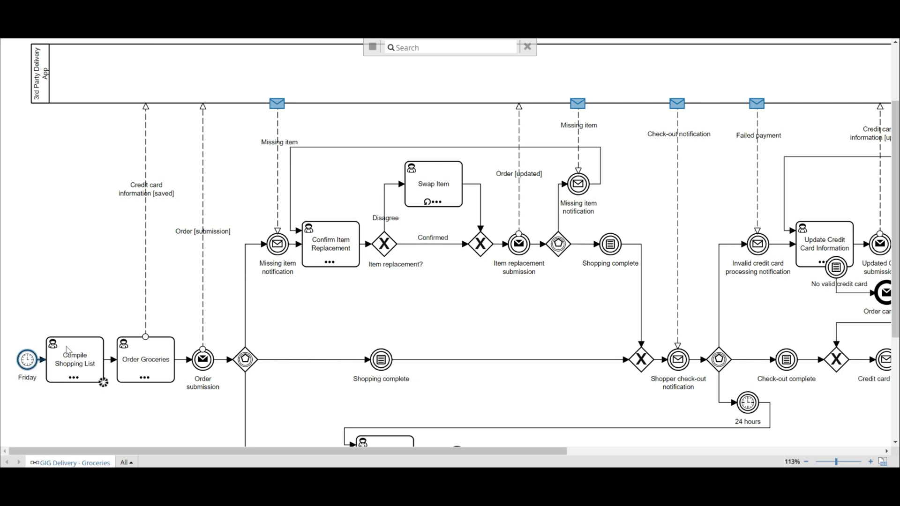
pyautogui.click(104, 383)
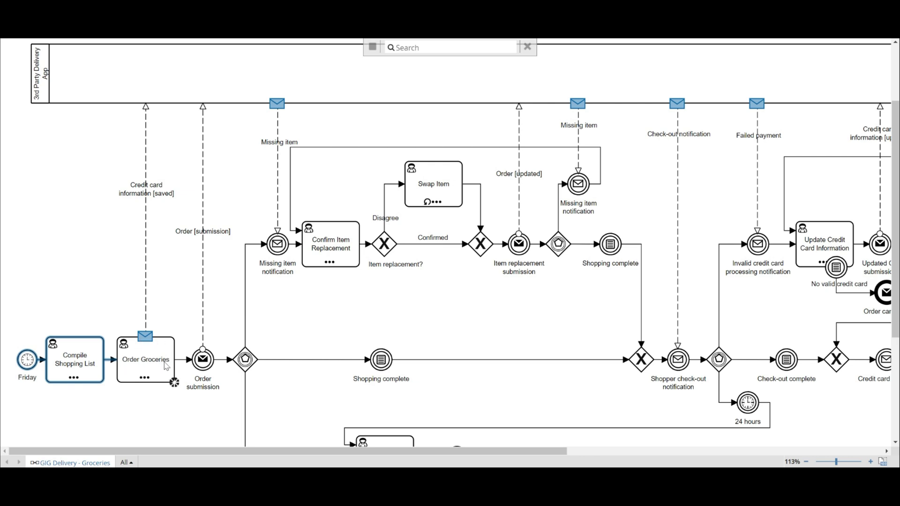
# View the Credit card information output of Order Groceries, then close its details
pyautogui.click(145, 379)
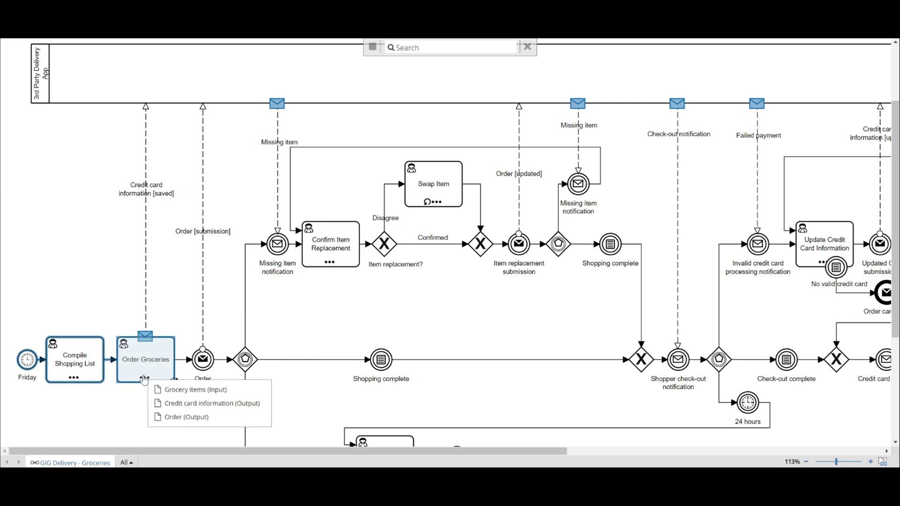
pyautogui.click(235, 409)
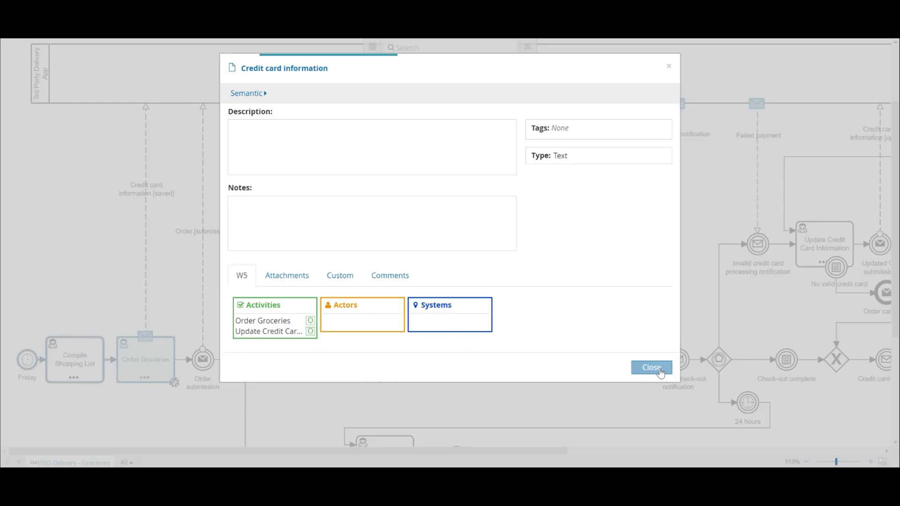
pyautogui.click(652, 368)
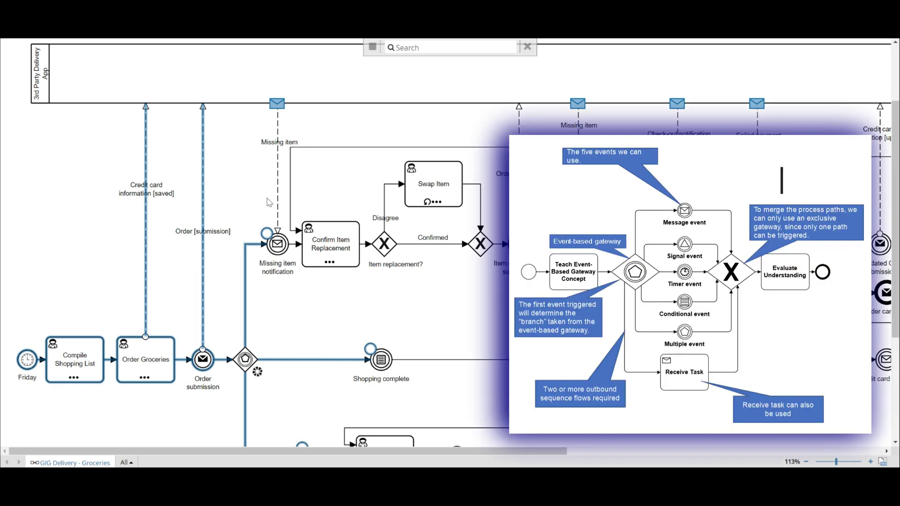
pyautogui.scroll(-3, 267, 240)
pyautogui.scroll(2, 267, 240)
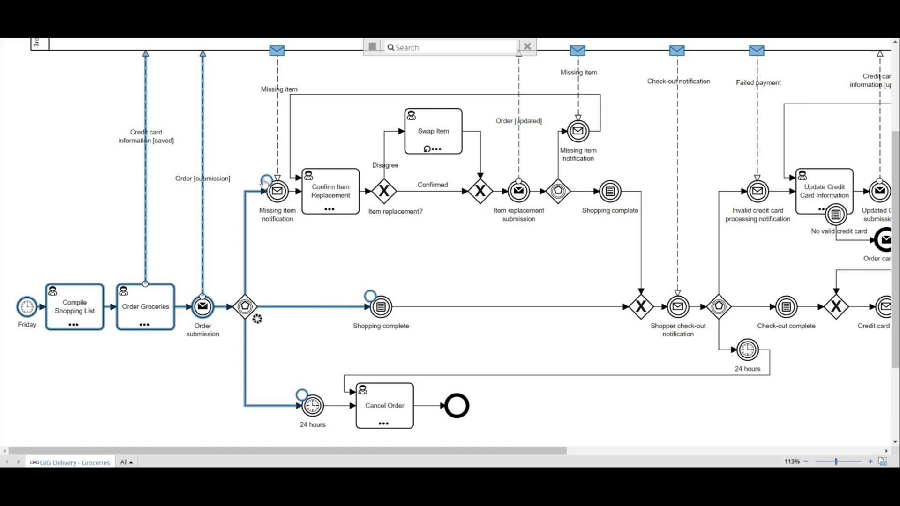
# Send the Missing item message, complete Confirm Item Replacement, take Disagree and complete Swap Item
pyautogui.click(265, 181)
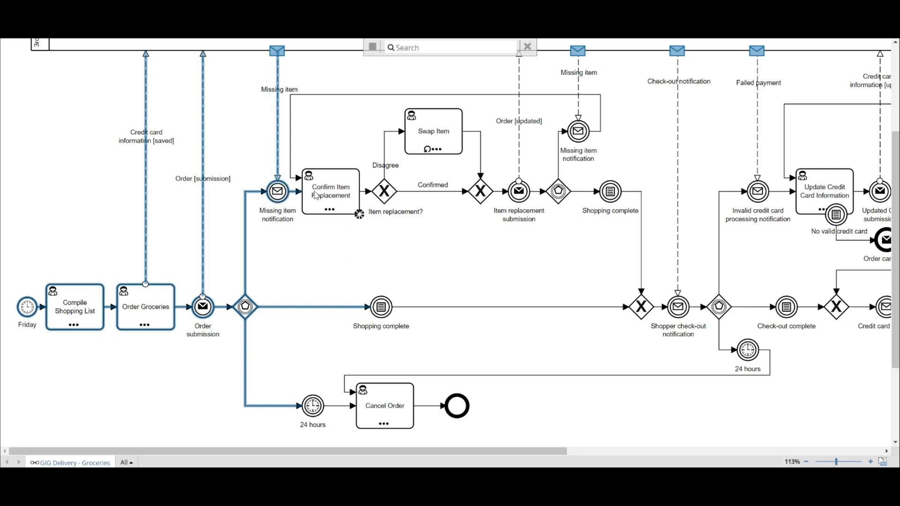
pyautogui.click(359, 214)
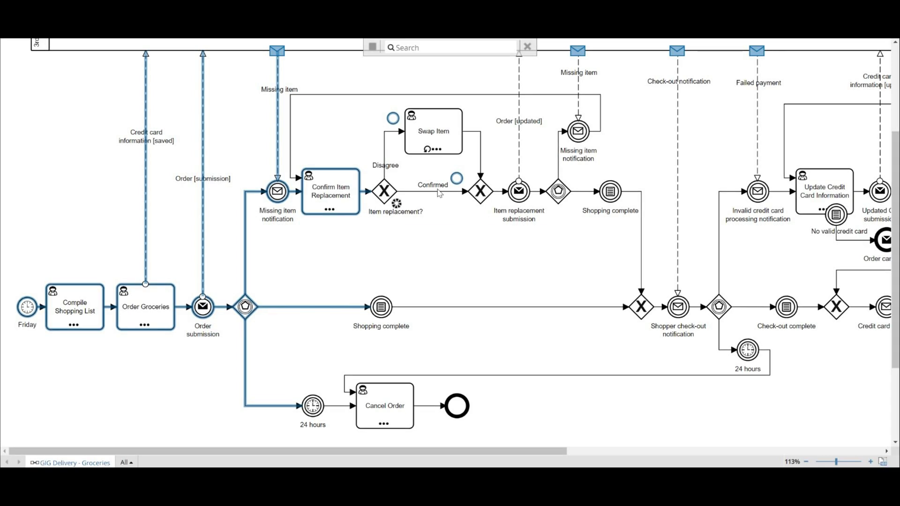
pyautogui.click(393, 118)
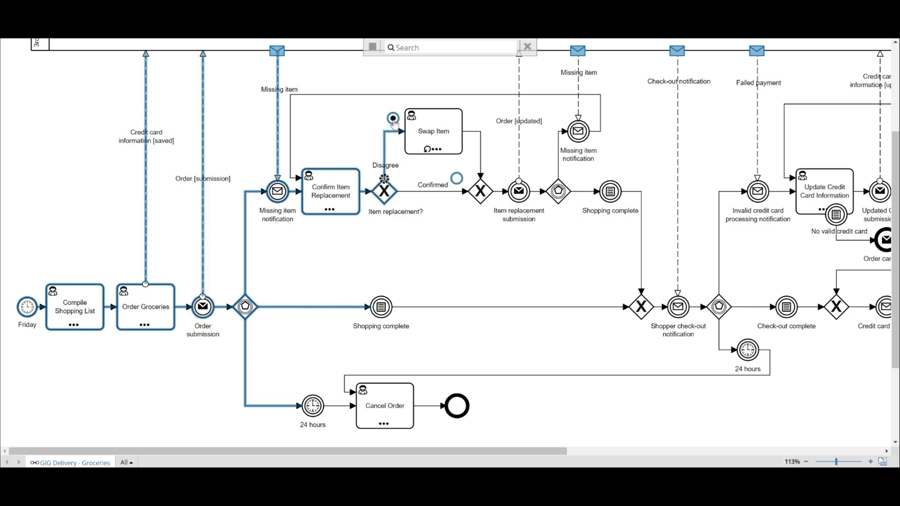
pyautogui.click(462, 153)
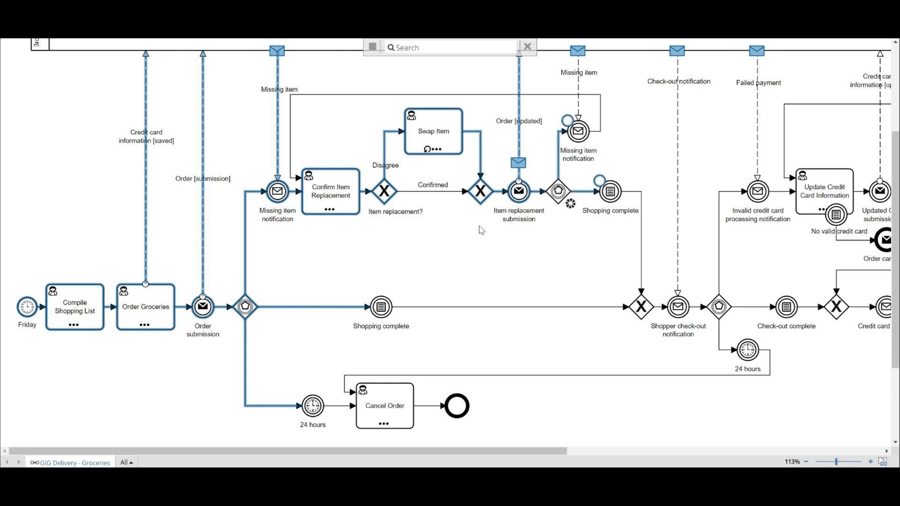
# Fire the Missing item notification again to loop the replacement path
pyautogui.scroll(2, 523, 238)
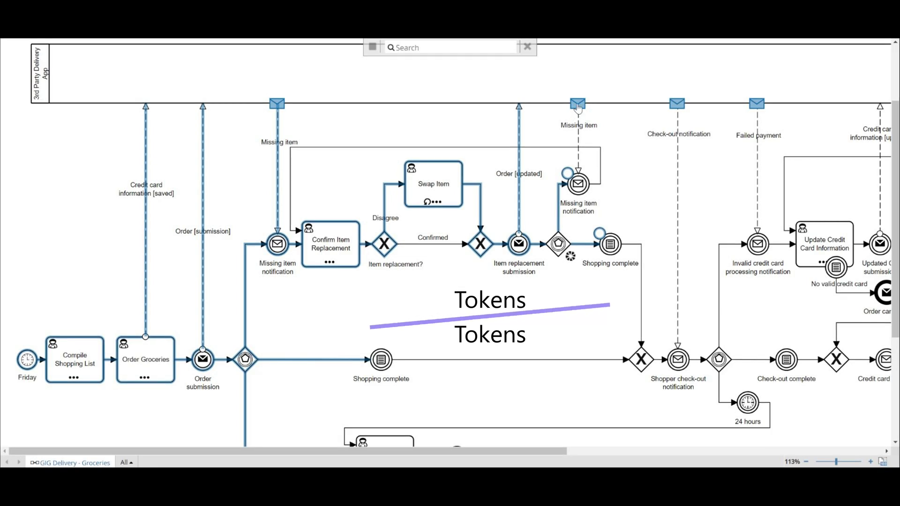
pyautogui.click(568, 173)
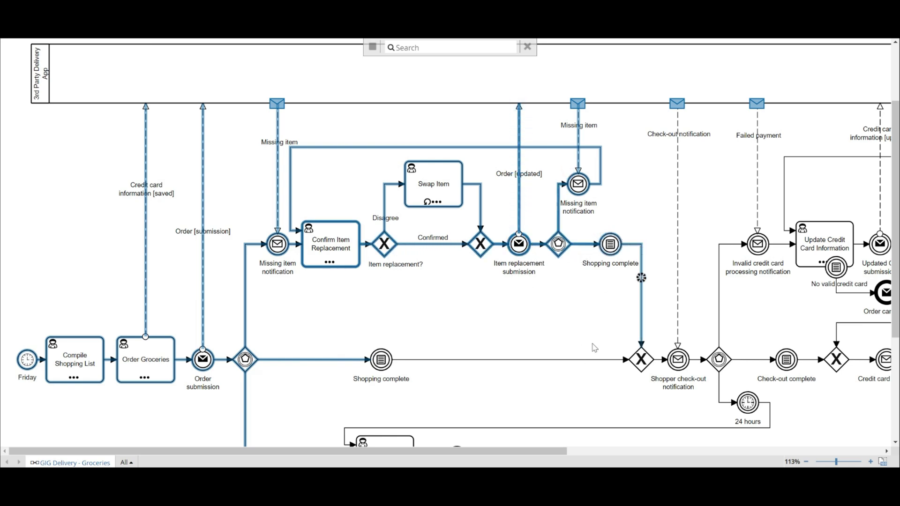
pyautogui.moveTo(502, 449); pyautogui.dragTo(696, 447)
# Trigger the Failed payment notification and complete Update Credit Card Information
pyautogui.scroll(-1, 524, 337)
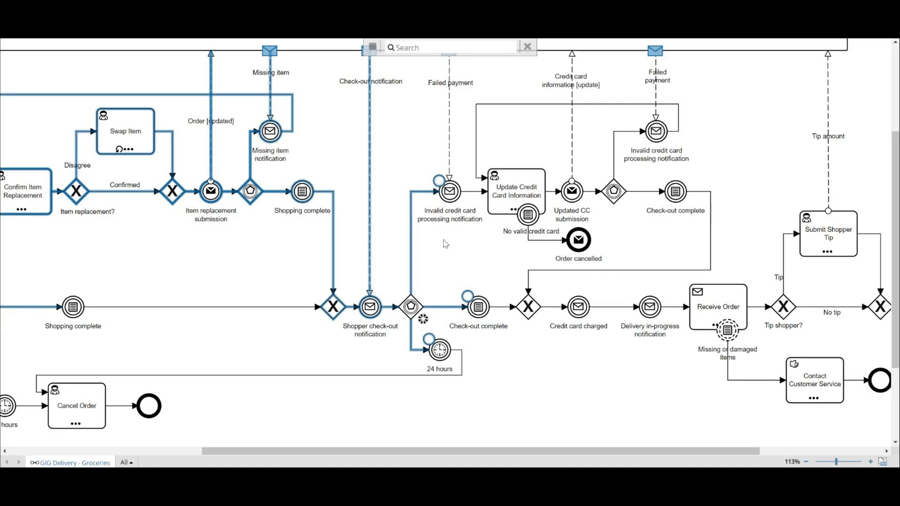
pyautogui.click(442, 184)
pyautogui.scroll(1, 439, 149)
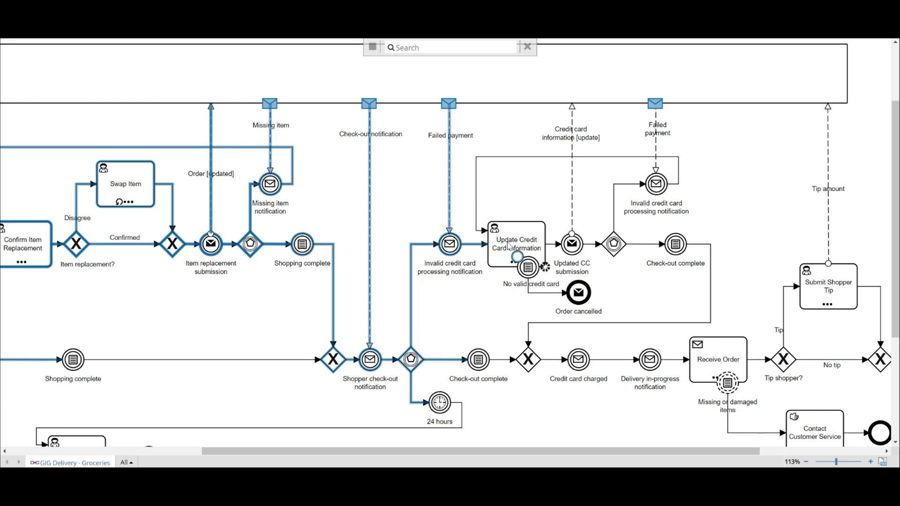
pyautogui.click(546, 266)
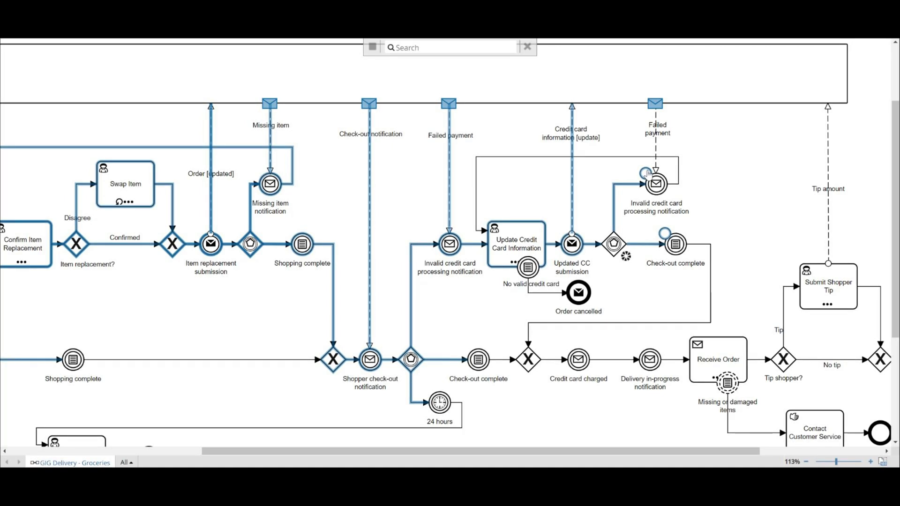
# Fire the invalid credit card event again, update the card once more, then fire Check-out complete
pyautogui.click(645, 173)
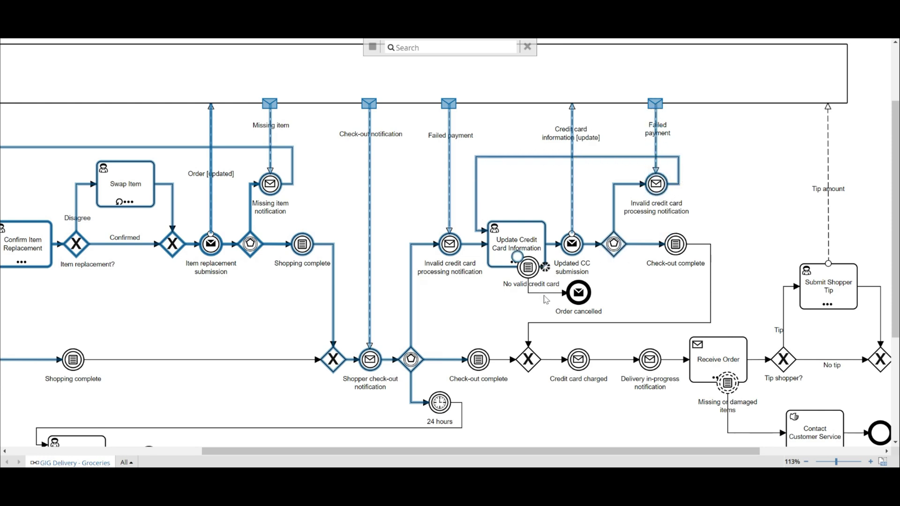
pyautogui.click(546, 268)
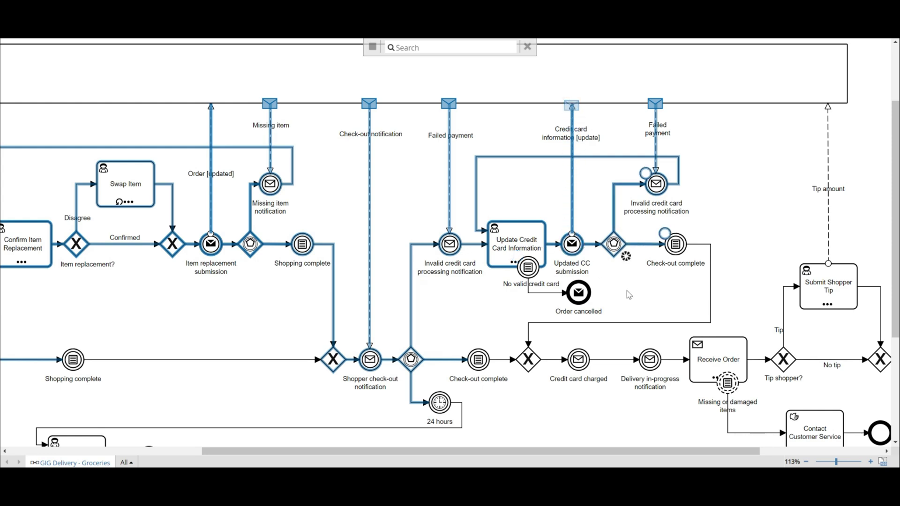
pyautogui.click(664, 233)
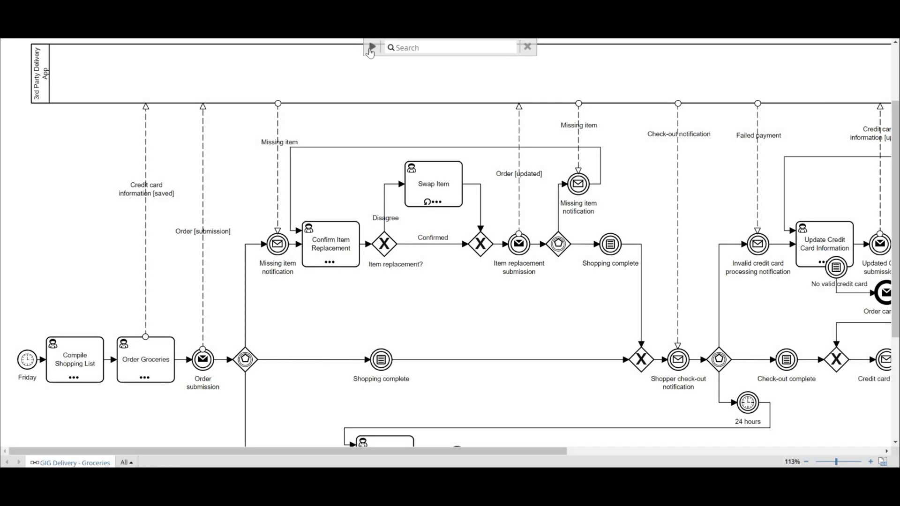
# Restart the animation with the play button in the animator bar and bring the lower diagram into view
pyautogui.click(371, 48)
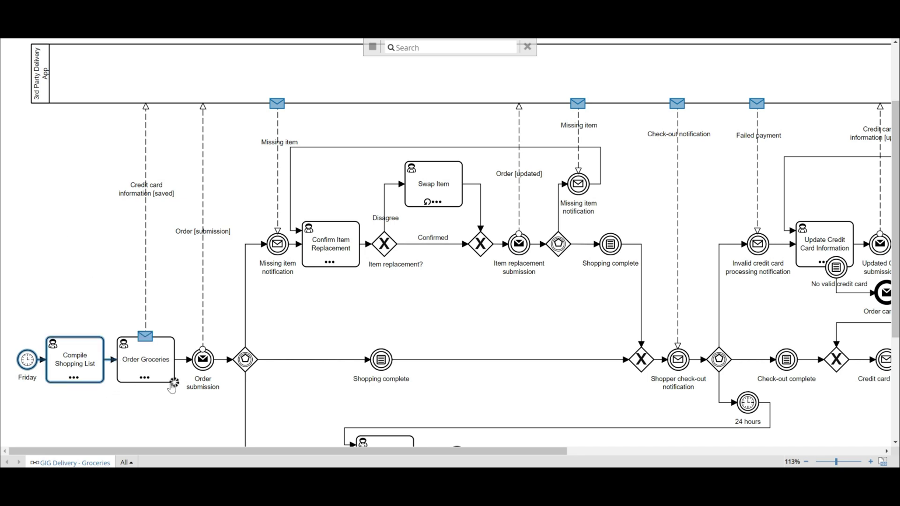
pyautogui.scroll(-1, 214, 283)
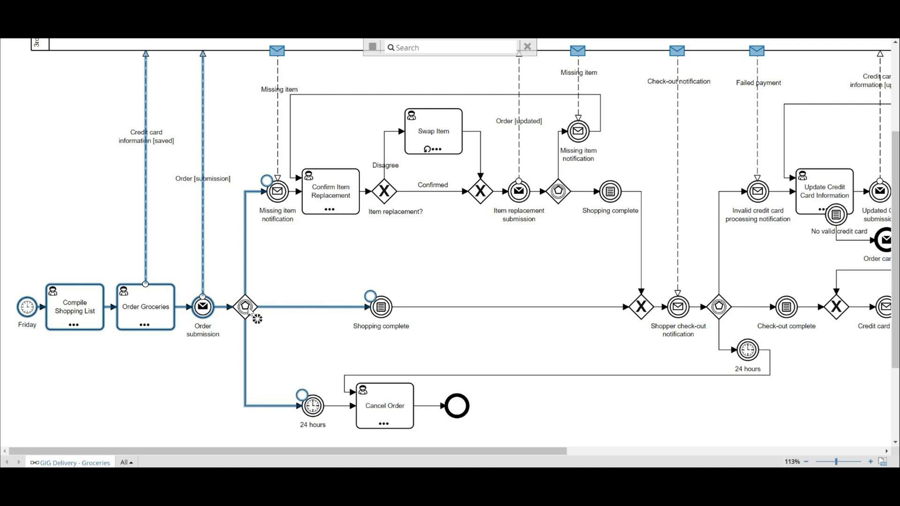
# Take the Shopping complete branch and follow the order through to Receive Order
pyautogui.click(371, 296)
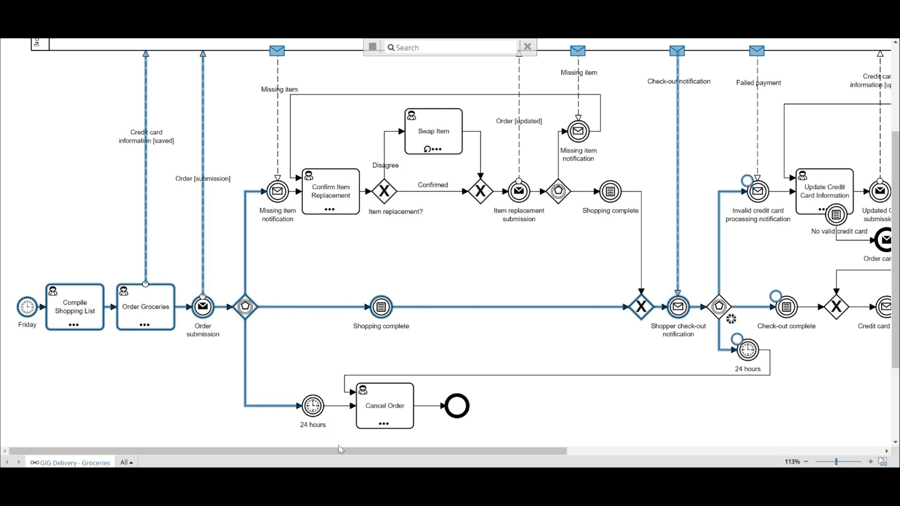
pyautogui.moveTo(343, 451); pyautogui.dragTo(457, 453)
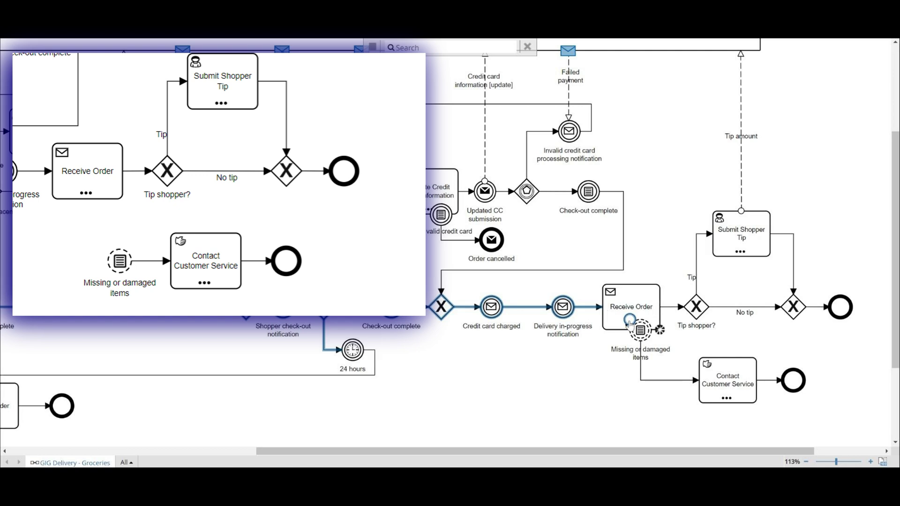
# Complete Receive Order, choose the No tip branch and complete Contact Customer Service
pyautogui.click(660, 331)
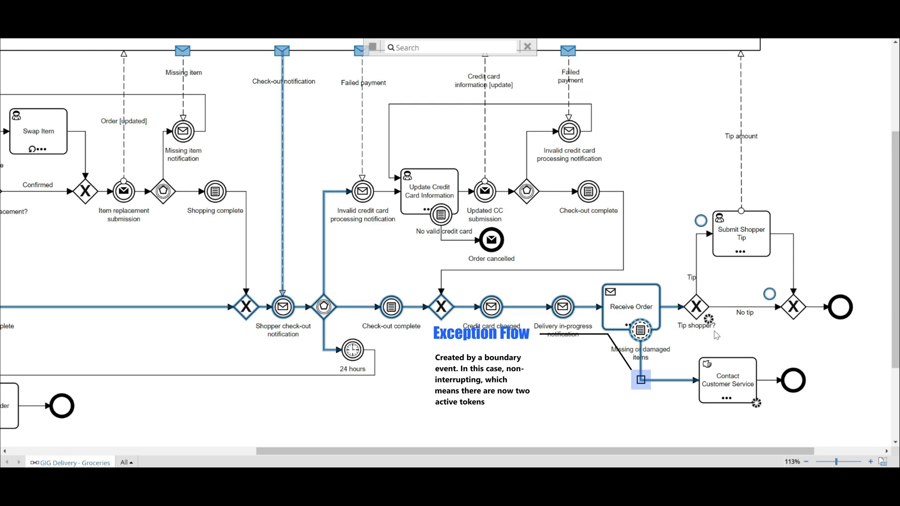
pyautogui.click(770, 294)
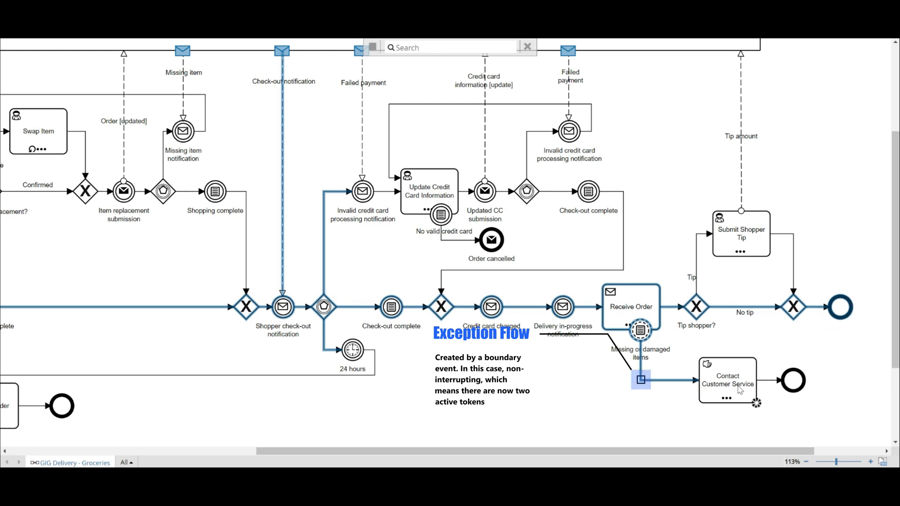
pyautogui.click(756, 403)
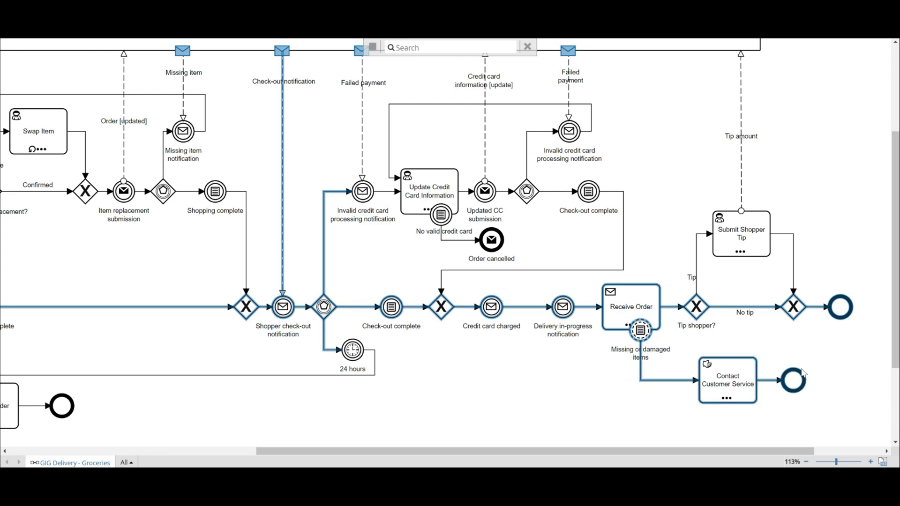